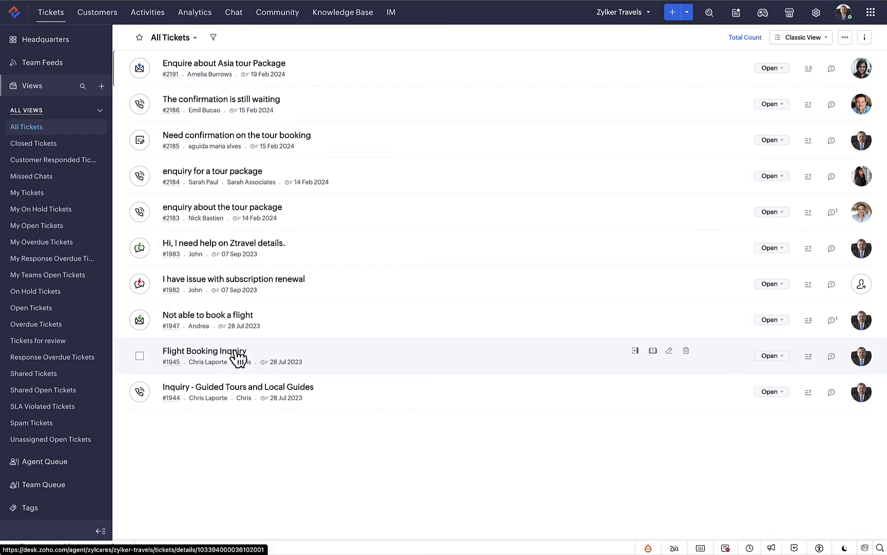
Step: From the Flight Booking Inquiry ticket, go to Setup's Customization > Modules list
{"action": "left_click", "coordinate": [272, 355]}
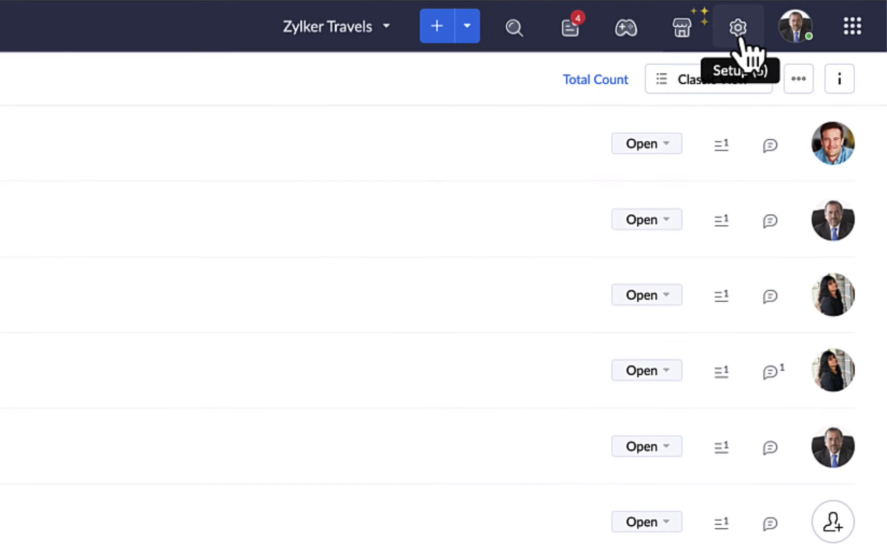
{"action": "left_click", "coordinate": [739, 39]}
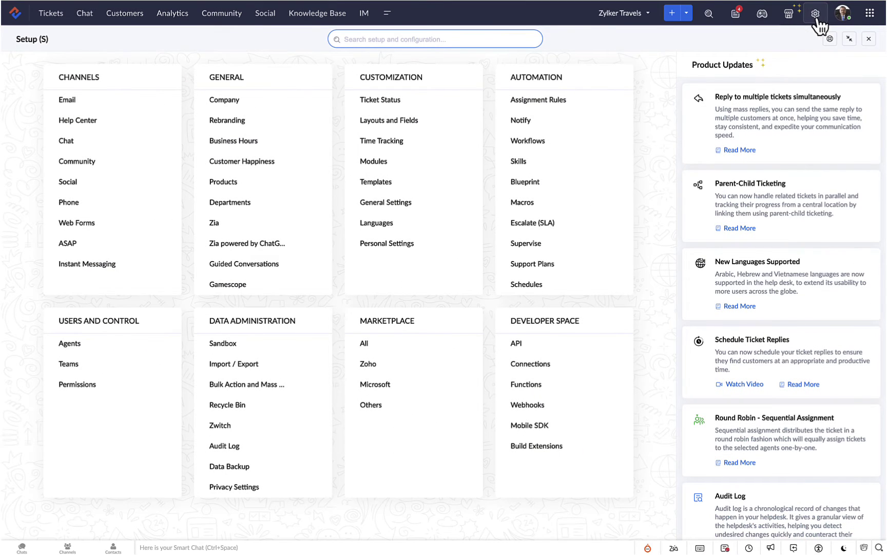
{"action": "left_click", "coordinate": [390, 160]}
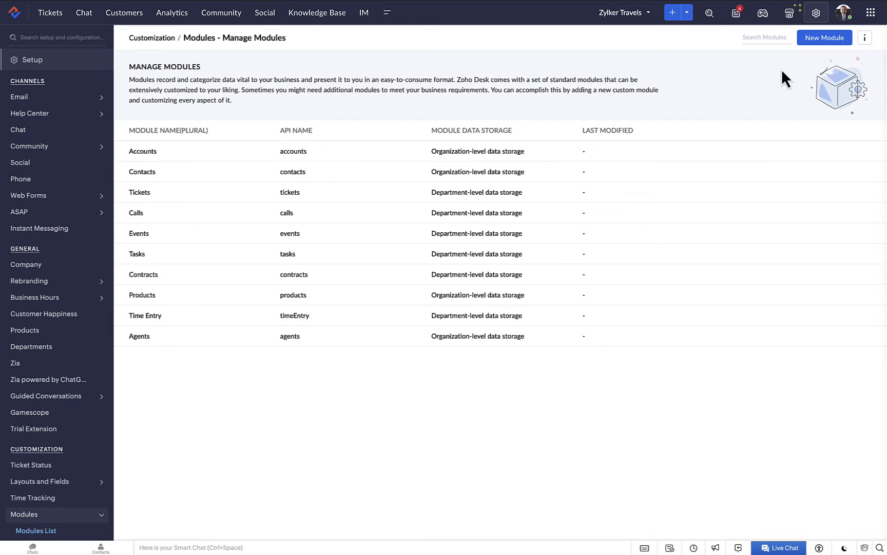
Step: Start a new module named Tour Packages (singular Tour Package) with a pasted description
{"action": "left_click", "coordinate": [822, 40]}
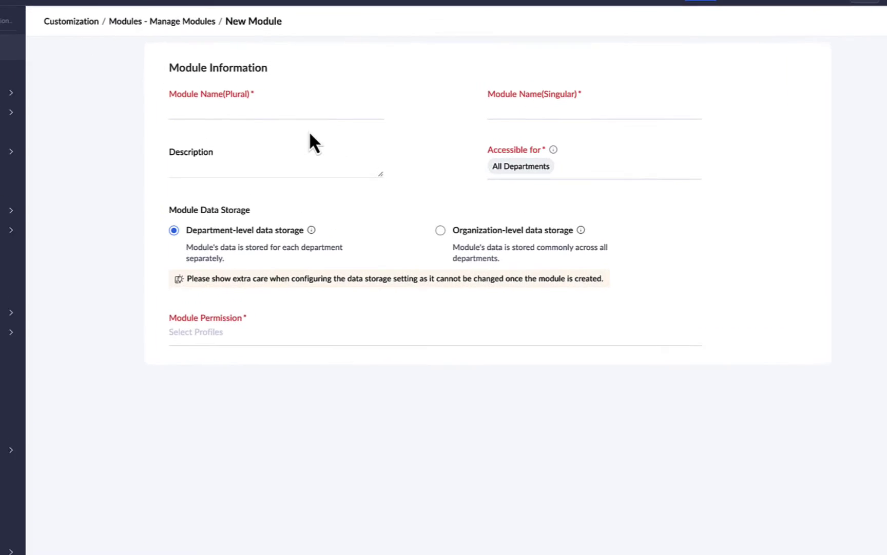
{"action": "left_click", "coordinate": [282, 114]}
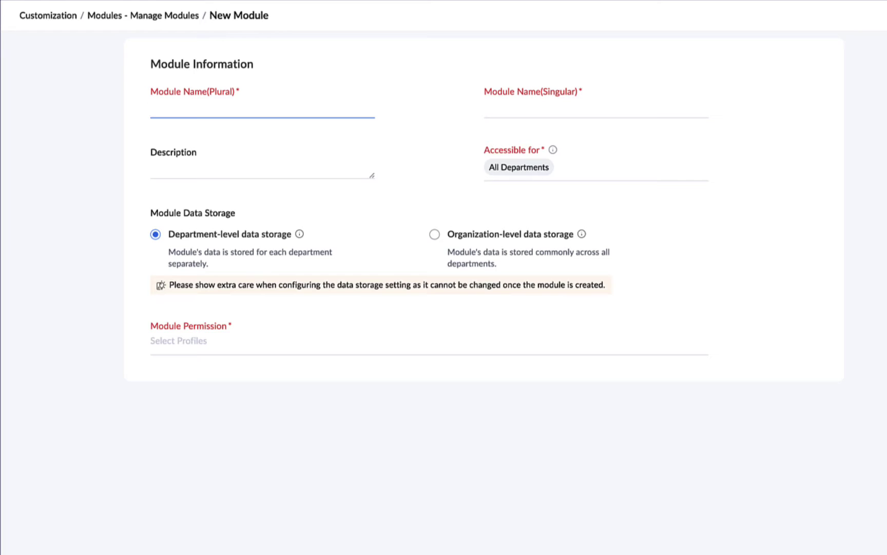
{"action": "type", "text": "Tour Packages"}
{"action": "left_click", "coordinate": [486, 110]}
{"action": "type", "text": "Tour P"}
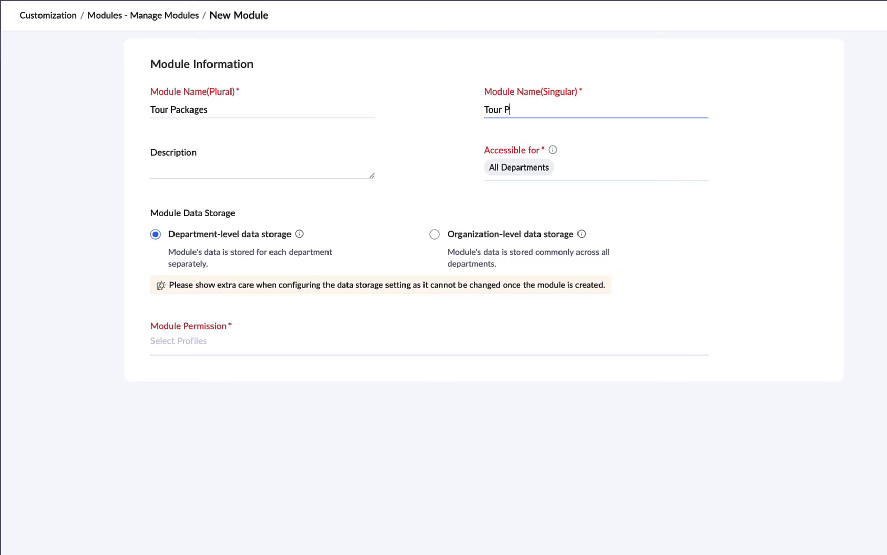
{"action": "type", "text": "ackage"}
{"action": "key", "text": "Tab"}
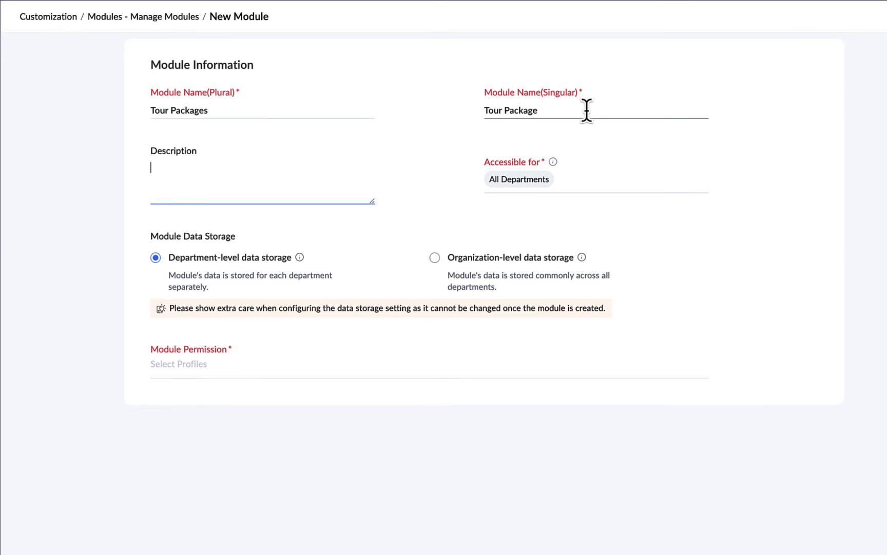
{"action": "type", "text": "This module will store all the tour packages and their details"}
{"action": "left_click", "coordinate": [594, 220]}
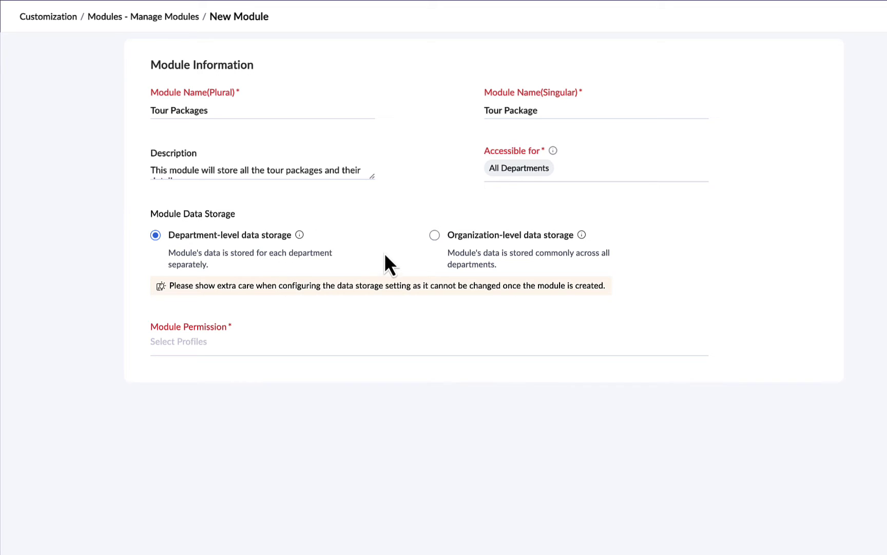
Step: Keep department-level storage and grant Support Administrator, Newbie Agent, Agent, Supervisor and Support Manager permission
{"action": "left_click", "coordinate": [435, 236]}
{"action": "left_click", "coordinate": [156, 236]}
{"action": "left_click", "coordinate": [200, 341]}
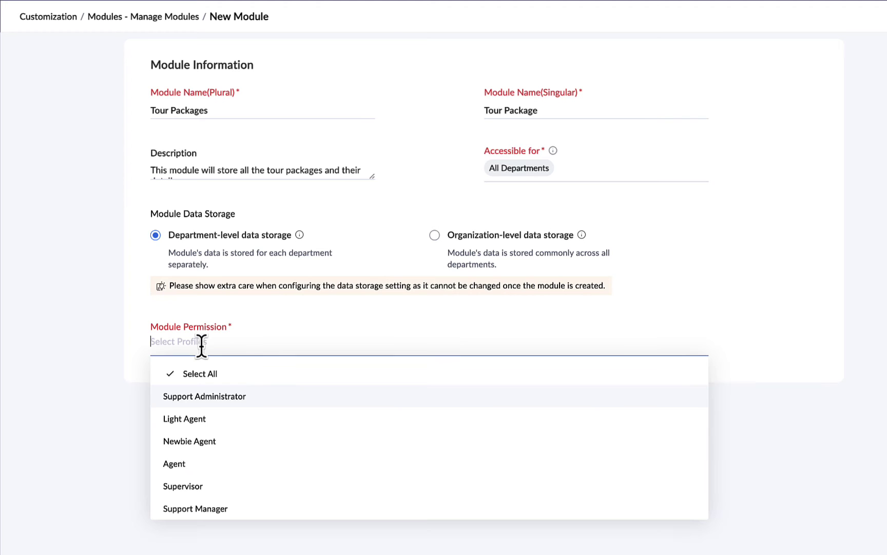
{"action": "left_click", "coordinate": [190, 398]}
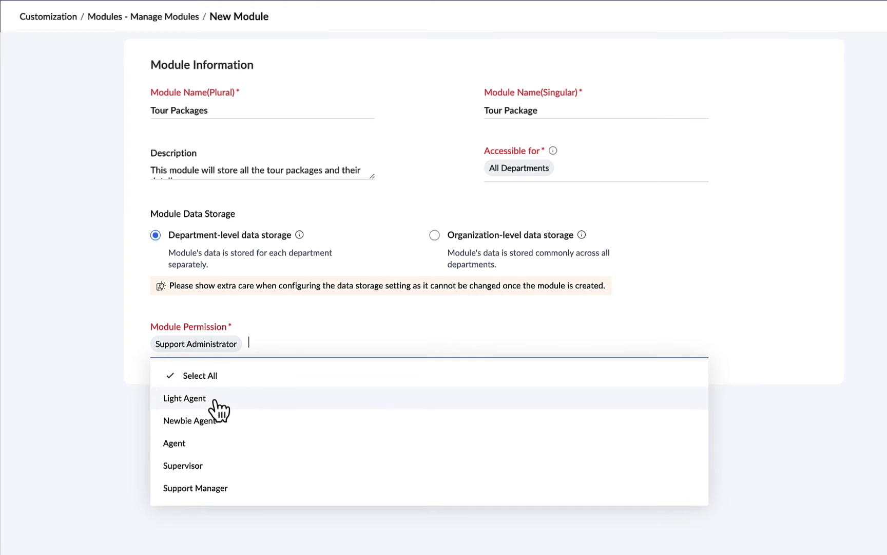
{"action": "left_click", "coordinate": [200, 420]}
{"action": "left_click", "coordinate": [197, 429]}
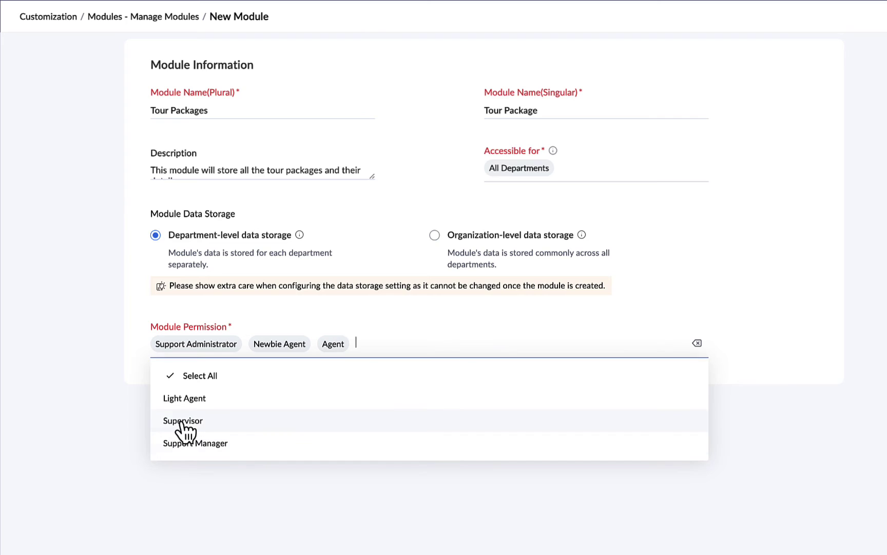
{"action": "left_click", "coordinate": [184, 422]}
{"action": "left_click", "coordinate": [183, 423]}
{"action": "left_click", "coordinate": [178, 455]}
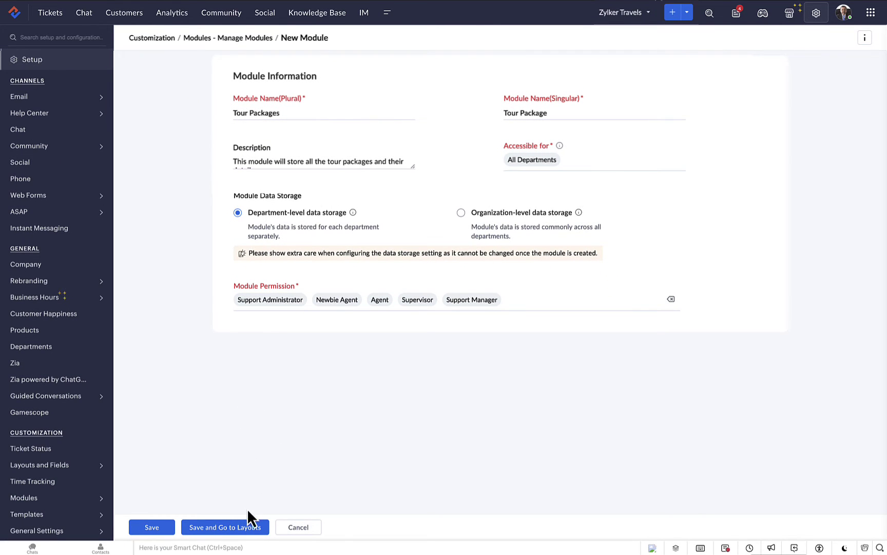
Step: Save the module, then add Package type, Number of days and Visa required? fields to the Standard-Zylker Travels layout
{"action": "left_click", "coordinate": [239, 526]}
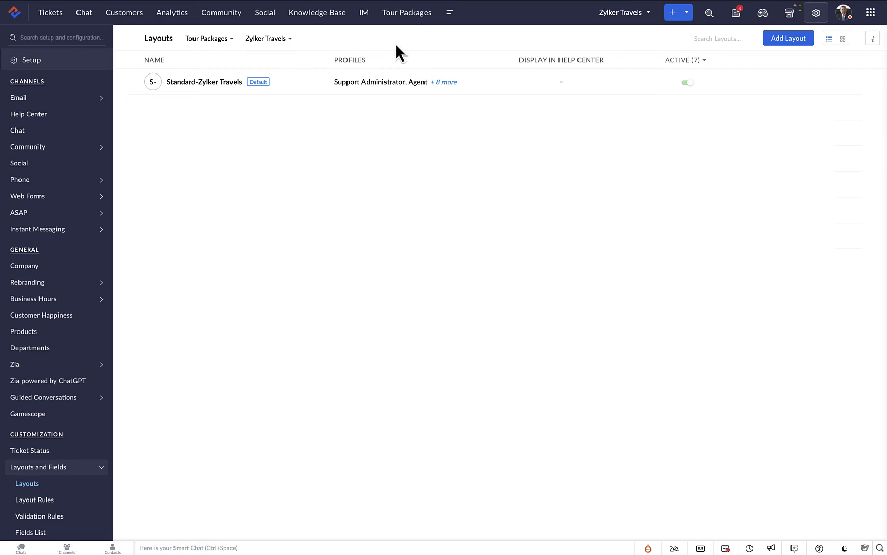
{"action": "left_click", "coordinate": [213, 83]}
{"action": "left_click_drag", "start_coordinate": [723, 202], "coordinate": [246, 211]}
{"action": "left_click_drag", "start_coordinate": [721, 91], "coordinate": [406, 200]}
{"action": "left_click_drag", "start_coordinate": [719, 202], "coordinate": [113, 287]}
Step: Add Available from and Available till dates, Cost currency and Discount percent fields, then save the layout
{"action": "left_click_drag", "start_coordinate": [722, 160], "coordinate": [296, 280]}
{"action": "left_click_drag", "start_coordinate": [722, 157], "coordinate": [177, 343]}
{"action": "left_click_drag", "start_coordinate": [796, 136], "coordinate": [315, 318]}
{"action": "left_click_drag", "start_coordinate": [795, 113], "coordinate": [254, 370]}
{"action": "left_click", "coordinate": [59, 525]}
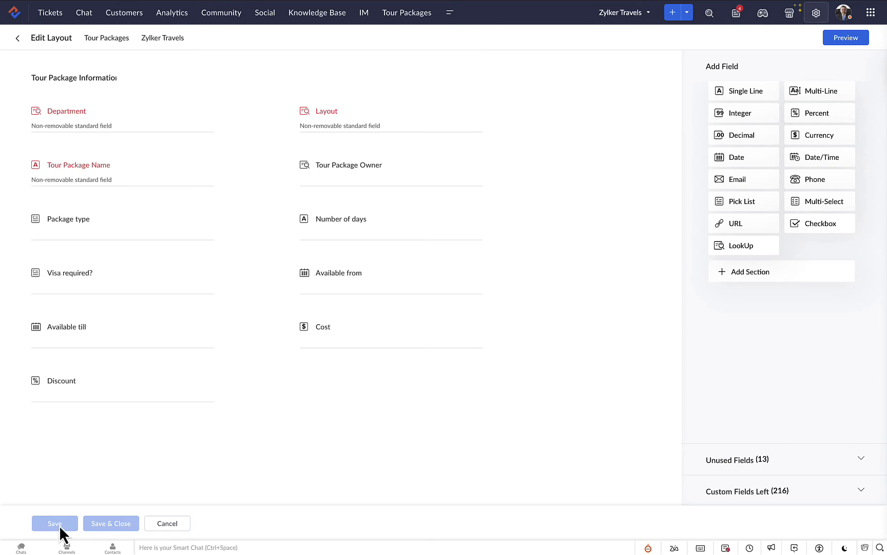
Step: Start a new Tour Packages record named Europe Tour, package type Couple, 15 days
{"action": "left_click", "coordinate": [404, 18]}
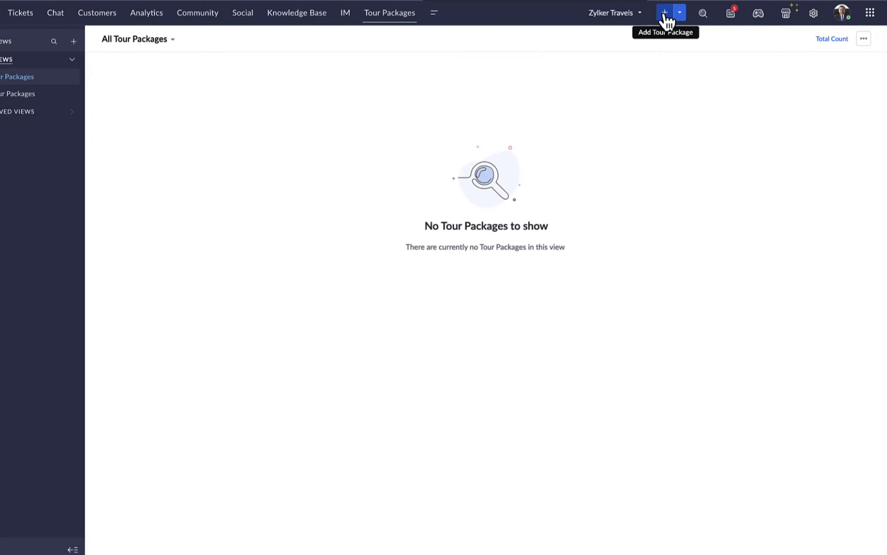
{"action": "left_click", "coordinate": [665, 15]}
{"action": "left_click", "coordinate": [282, 113]}
{"action": "type", "text": "Europe Tour"}
{"action": "left_click", "coordinate": [287, 157]}
{"action": "left_click", "coordinate": [271, 198]}
{"action": "left_click", "coordinate": [114, 200]}
{"action": "type", "text": "15"}
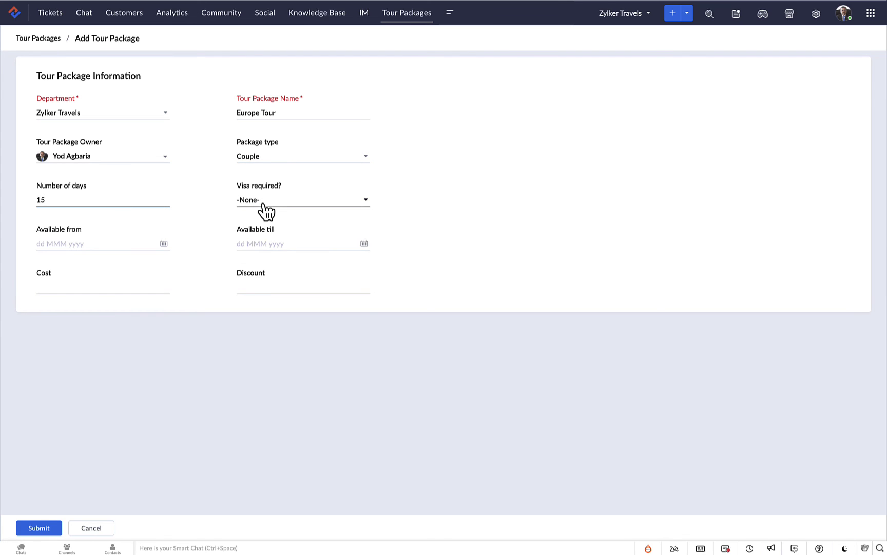
Step: Set visa to Paid, availability 01–15 Mar 2024 and cost 3000, then submit the record
{"action": "left_click", "coordinate": [269, 204]}
{"action": "left_click", "coordinate": [259, 253]}
{"action": "left_click", "coordinate": [164, 244]}
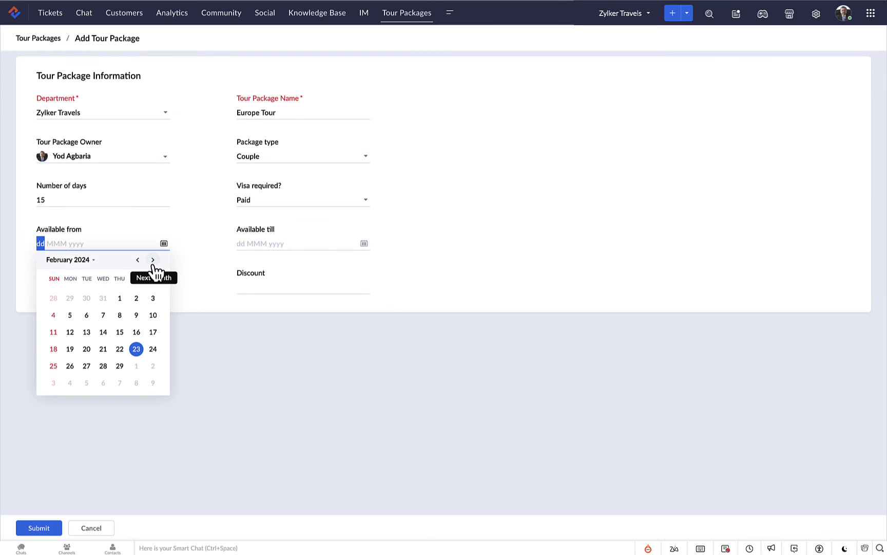
{"action": "left_click", "coordinate": [153, 260]}
{"action": "left_click", "coordinate": [136, 298]}
{"action": "left_click", "coordinate": [364, 243]}
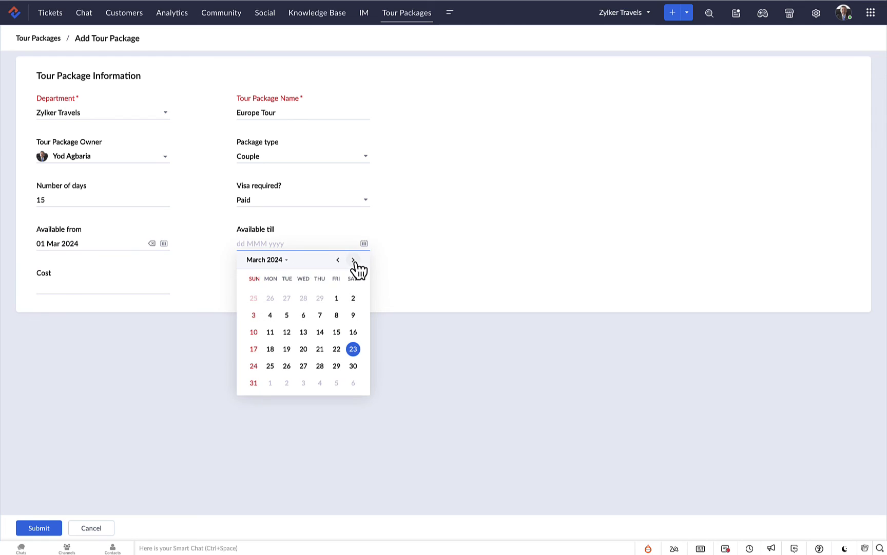
{"action": "left_click", "coordinate": [336, 332]}
{"action": "left_click", "coordinate": [118, 289]}
{"action": "type", "text": "3000"}
{"action": "left_click", "coordinate": [128, 340]}
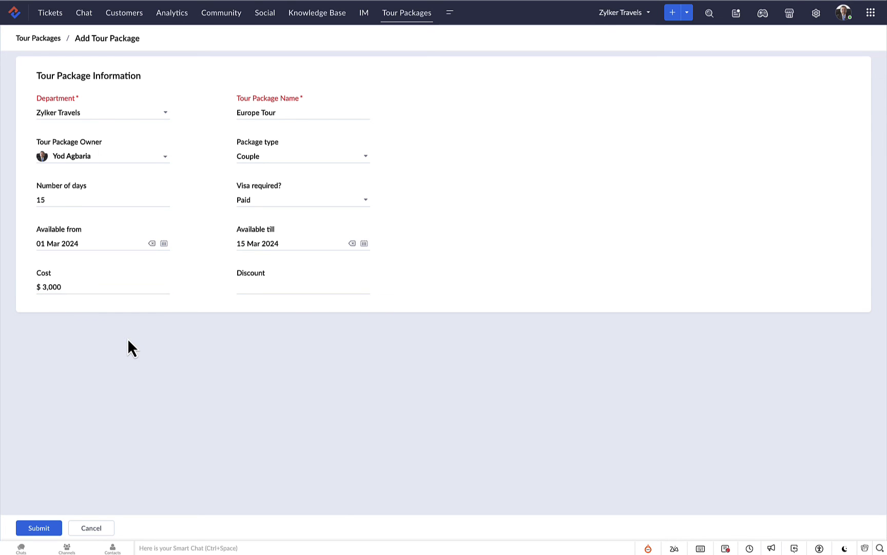
{"action": "left_click", "coordinate": [44, 529]}
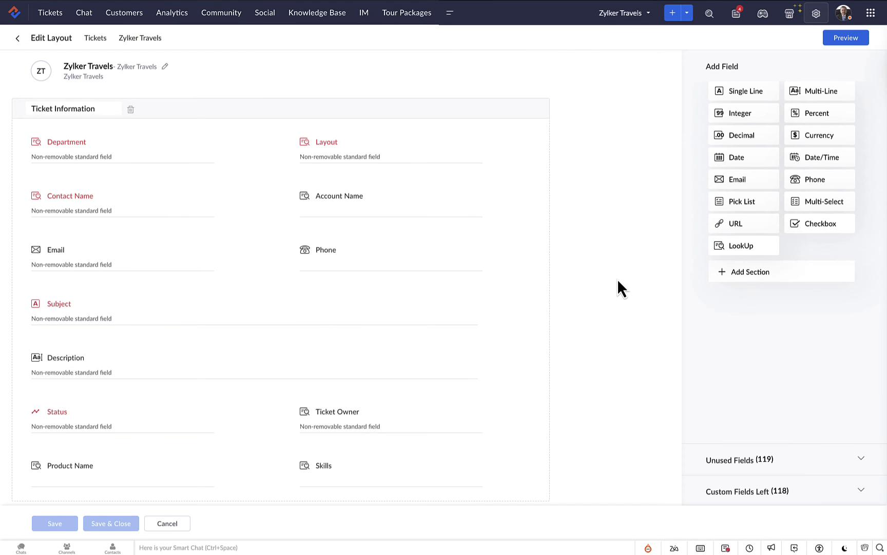
Step: Add a LookUp field named Tour Package to the ticket layout, pointing to Tour Packages
{"action": "left_click_drag", "start_coordinate": [742, 246], "coordinate": [391, 430]}
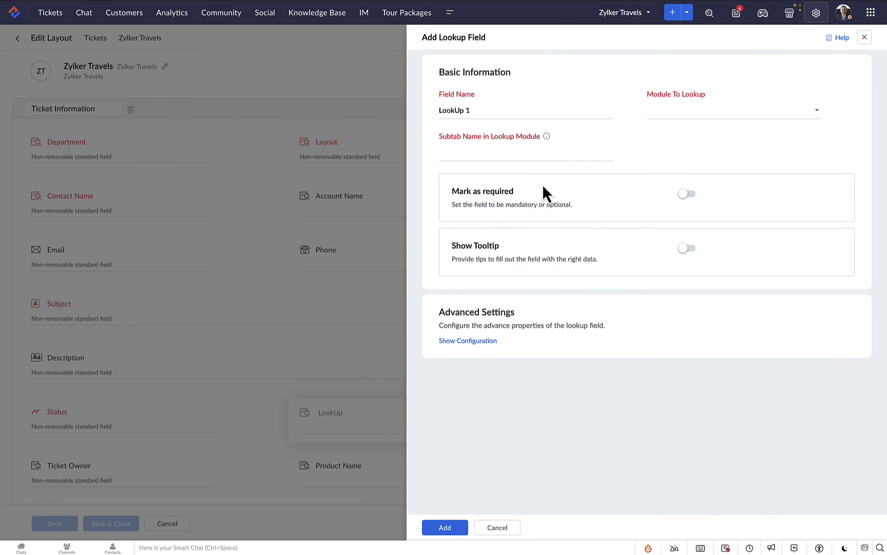
{"action": "triple_click", "coordinate": [455, 109]}
{"action": "type", "text": "Tour Package"}
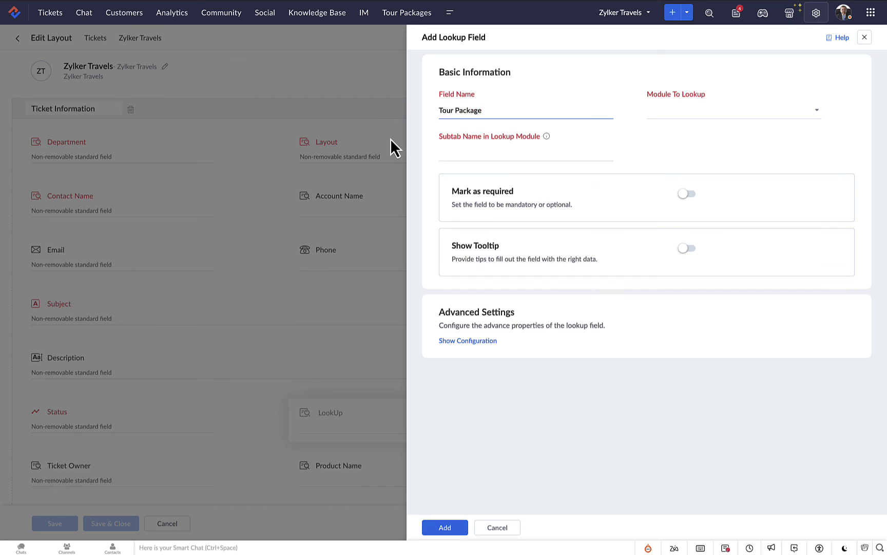
{"action": "left_click", "coordinate": [729, 109]}
{"action": "scroll", "coordinate": [725, 188], "scroll_direction": "down", "scroll_amount": 2}
{"action": "scroll", "coordinate": [725, 188], "scroll_direction": "up", "scroll_amount": 3}
{"action": "scroll", "coordinate": [725, 188], "scroll_direction": "down", "scroll_amount": 1}
{"action": "left_click", "coordinate": [723, 179]}
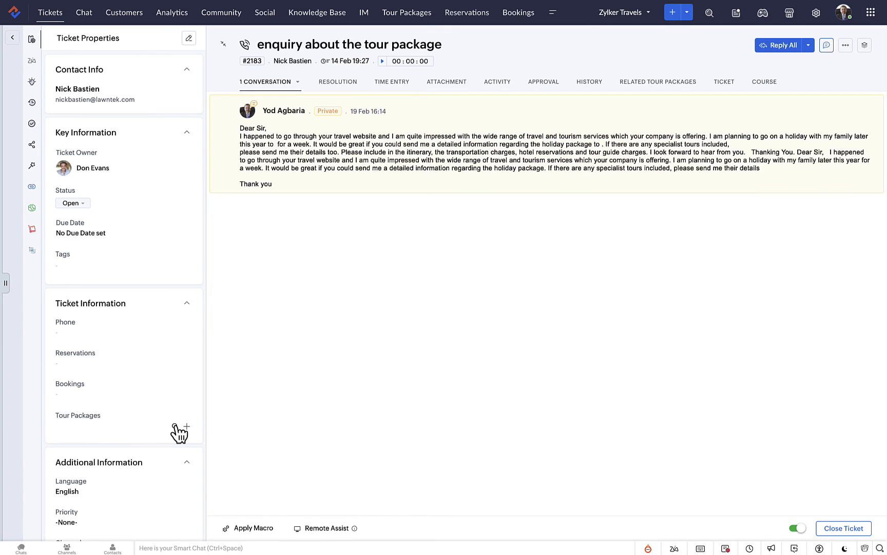
Step: Link the ticket to the Europe Tour package and open that package's record page
{"action": "left_click", "coordinate": [176, 426]}
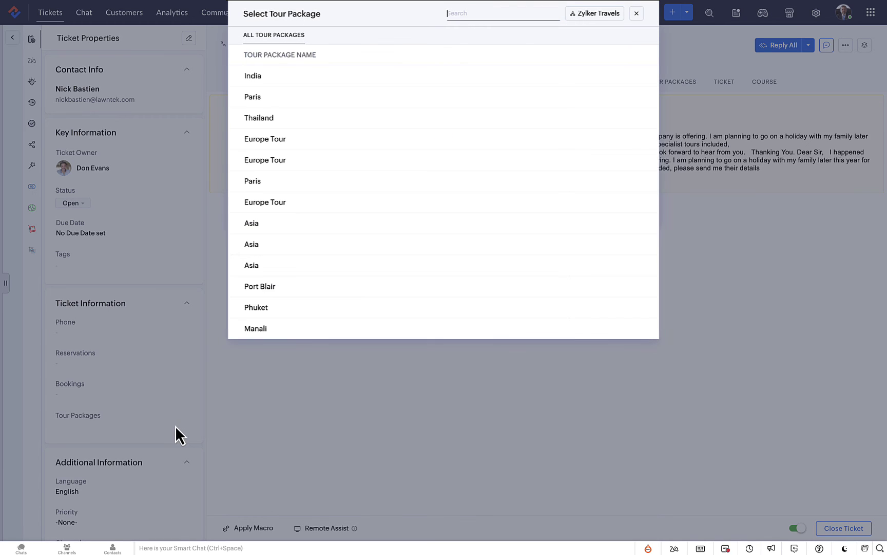
{"action": "left_click", "coordinate": [265, 203]}
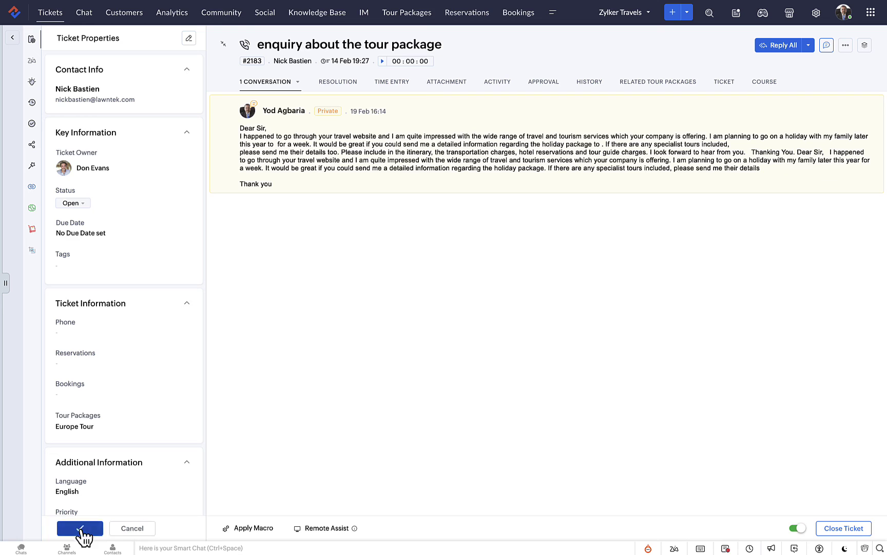
{"action": "left_click", "coordinate": [107, 415]}
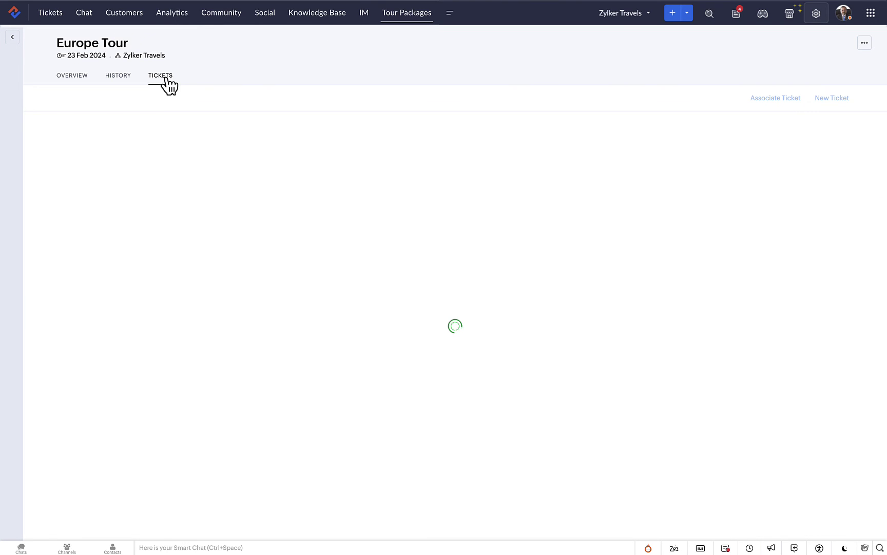